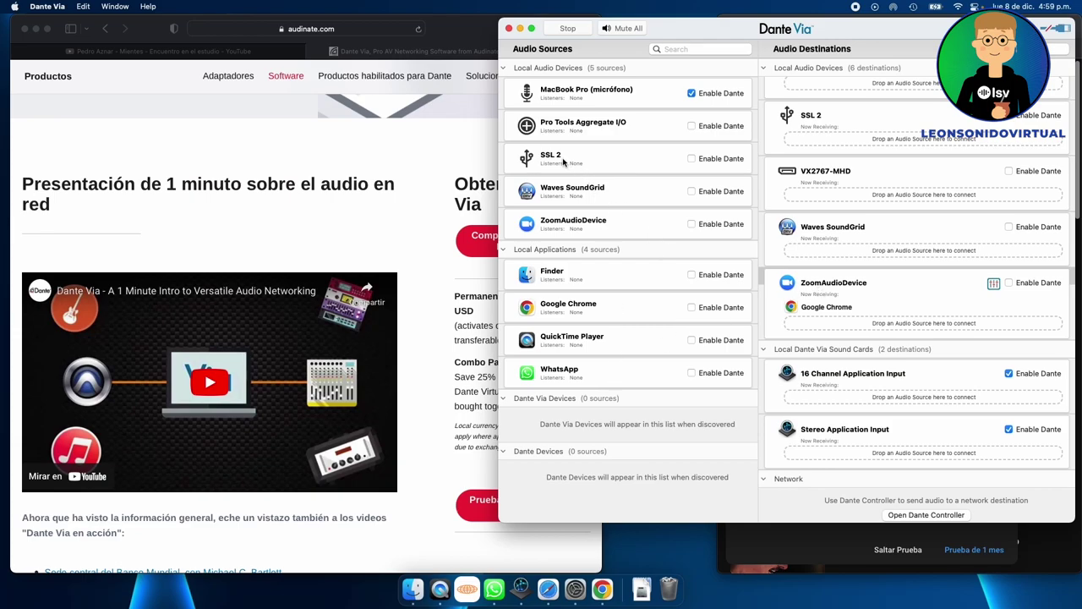
Route the SSL 2 source to the ZoomAudioDevice destination and mute the YouTube video in Chrome.
drag(563, 162, 808, 328)
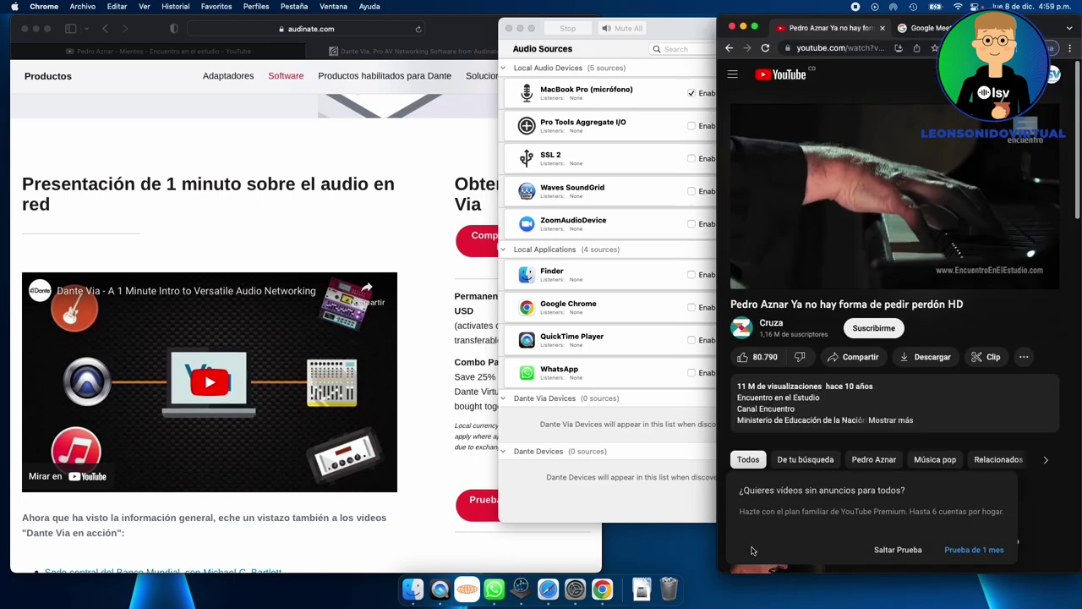
click(755, 551)
mouse_move(808, 278)
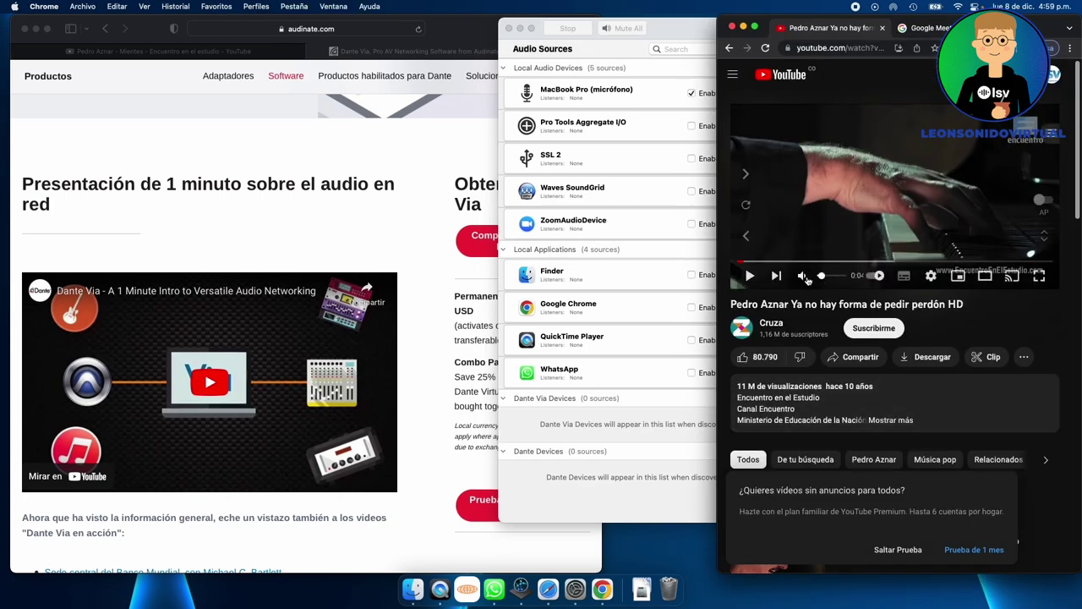
drag(851, 276, 807, 285)
click(805, 279)
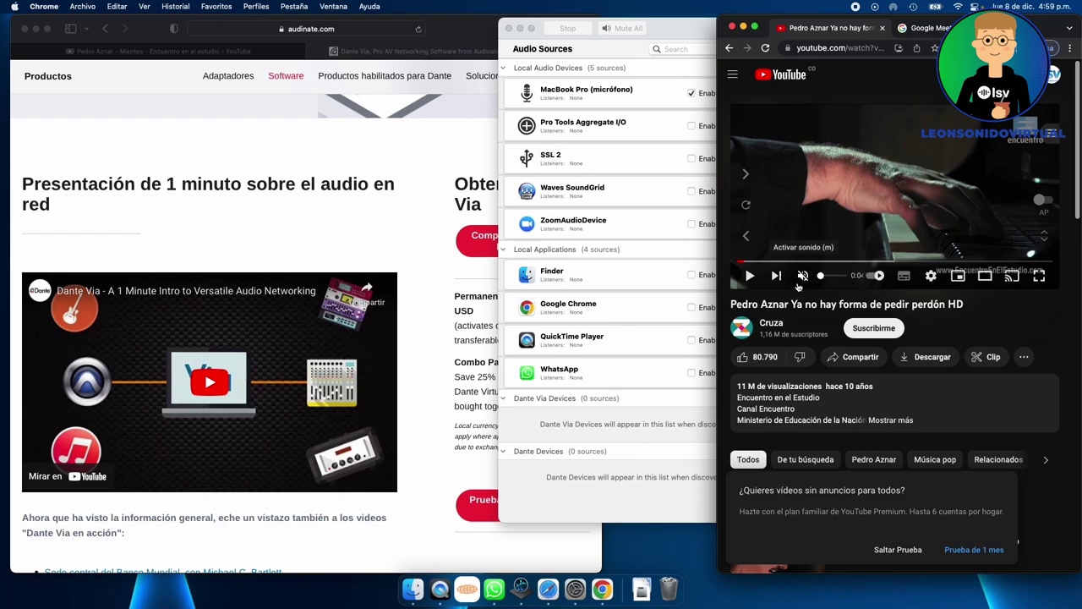
Inspect the Google Chrome and SSL 2 faders in ZoomAudioDevice's volume mixer in Dante Via, leaving them as they are.
click(563, 163)
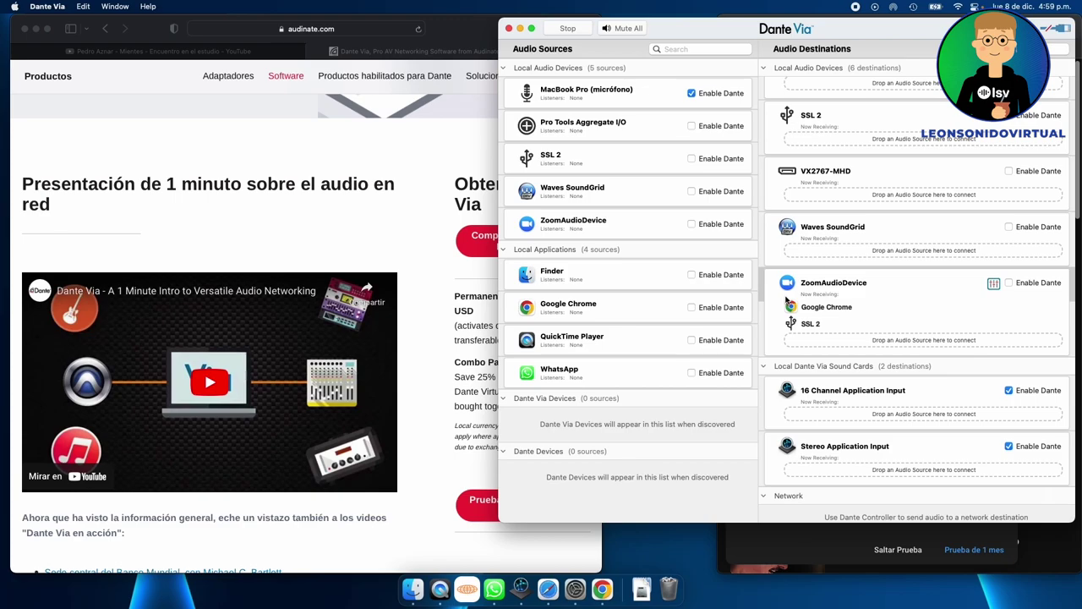
click(994, 284)
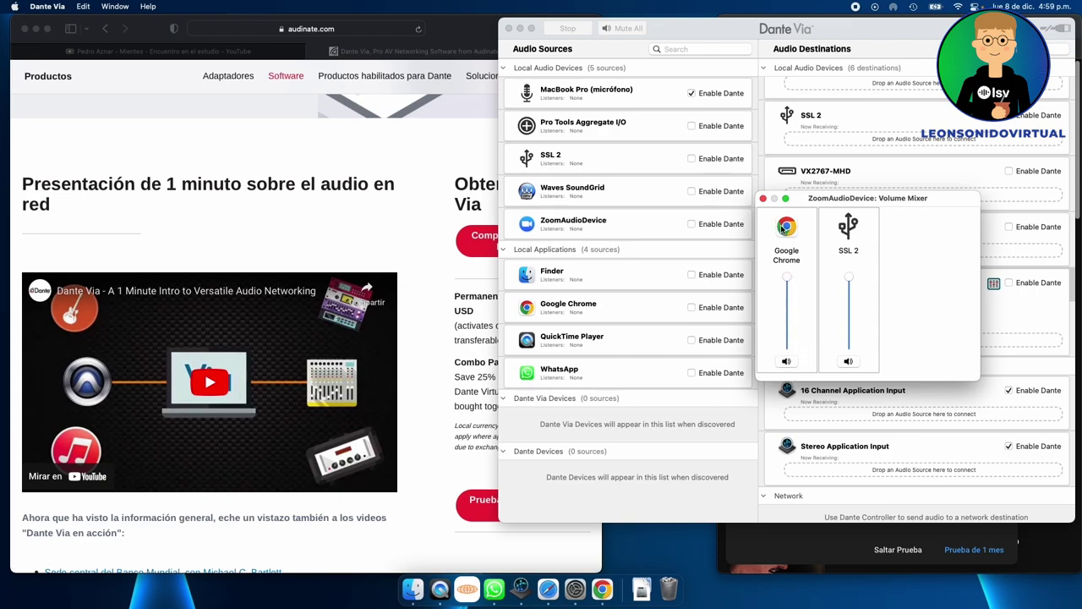
click(763, 199)
Launch Ableton Live and open its preferences.
key(super+space)
text(ableto)
key(Return)
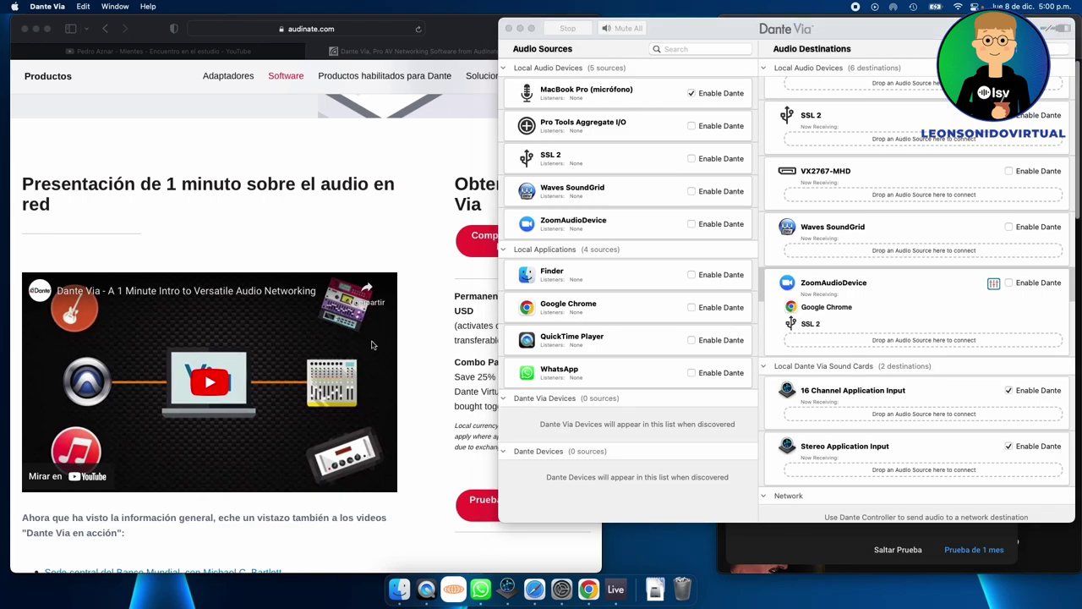
click(565, 340)
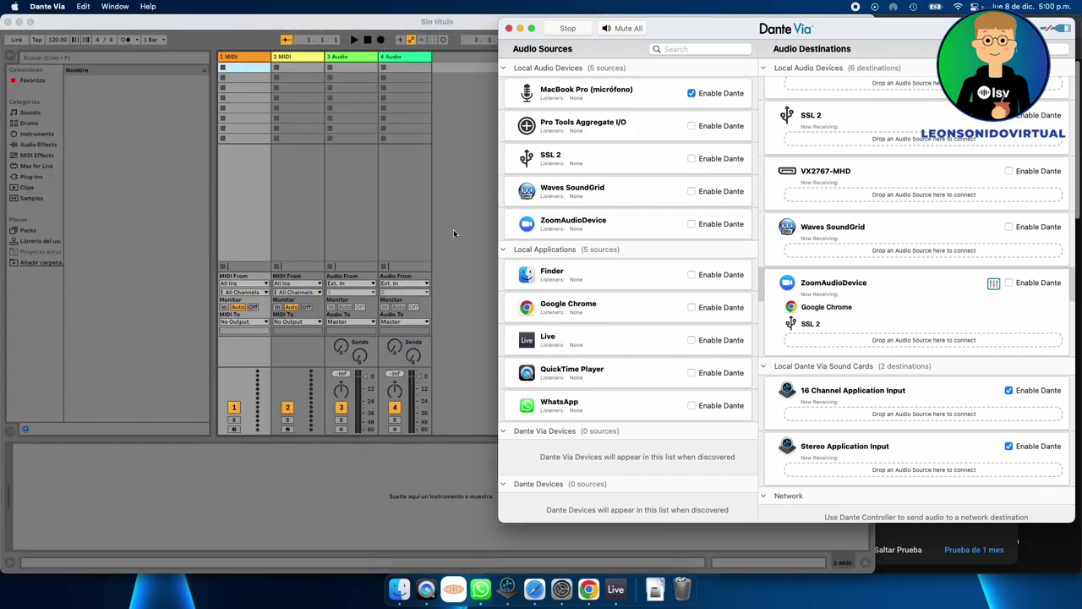
click(453, 229)
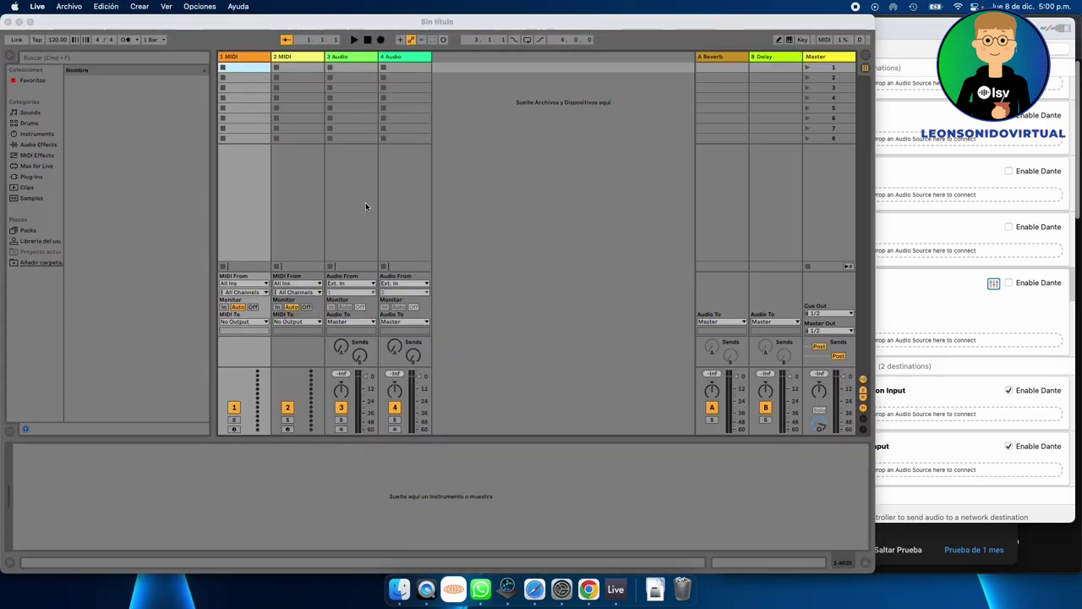
click(38, 6)
click(243, 78)
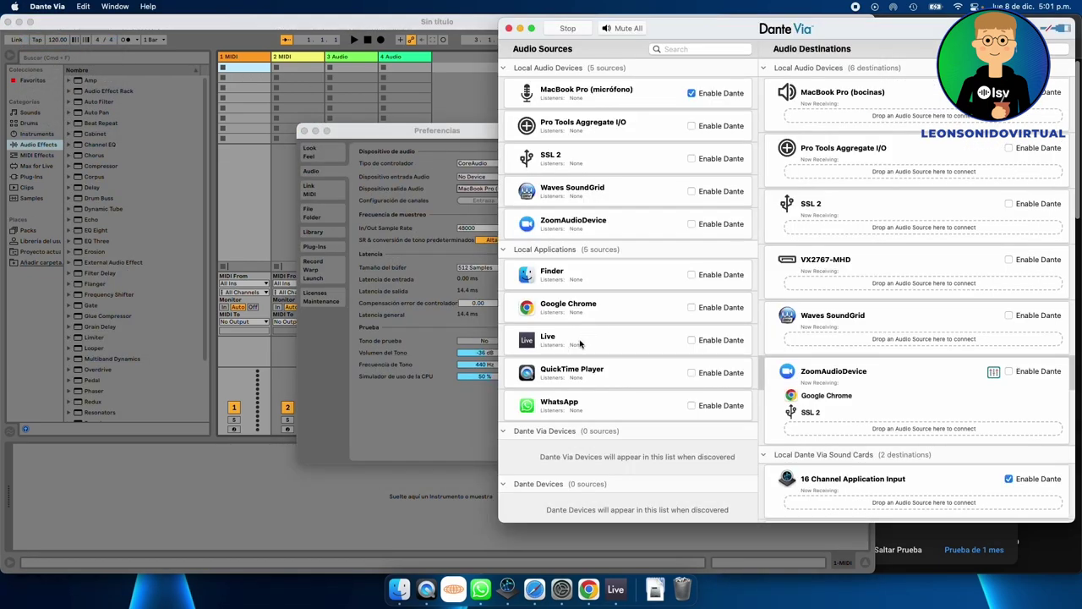
Set Live's audio output device to Dante Via Stereo (2 In, 2 Out) in the audio preferences.
click(424, 136)
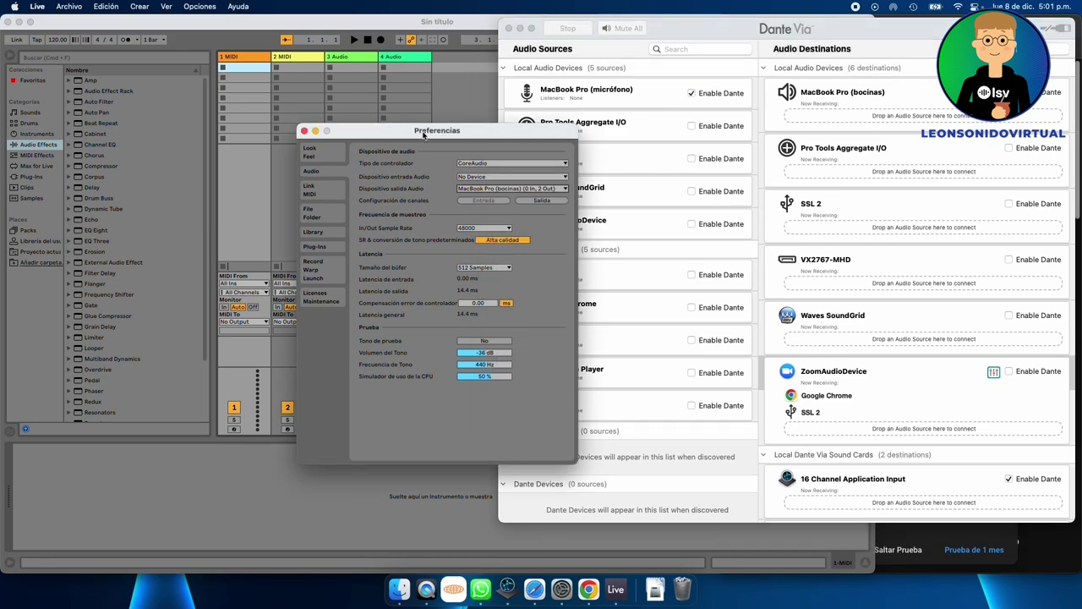
click(482, 189)
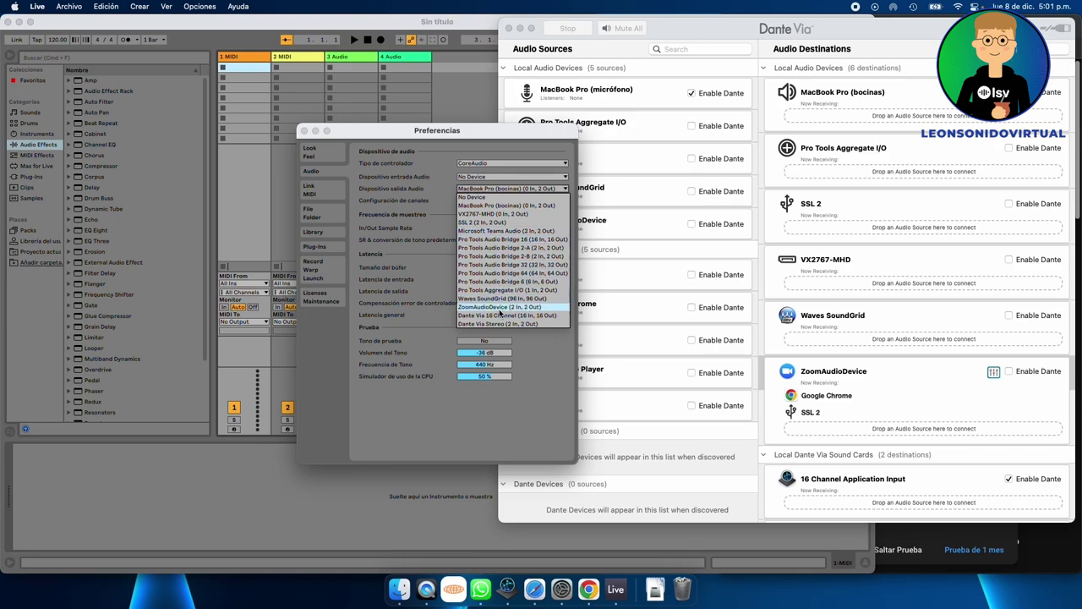
click(491, 329)
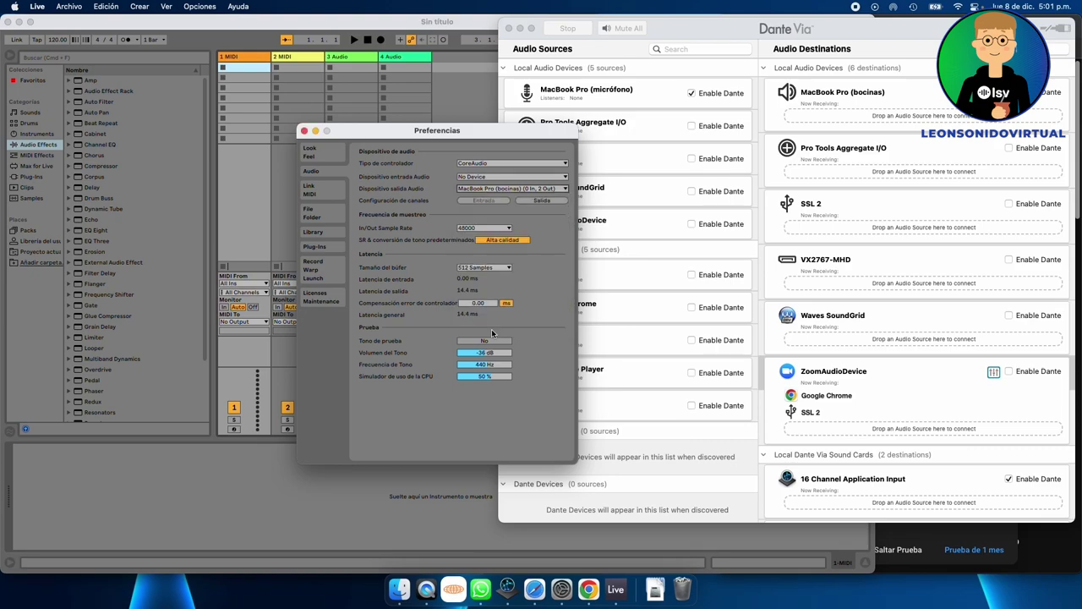
click(478, 191)
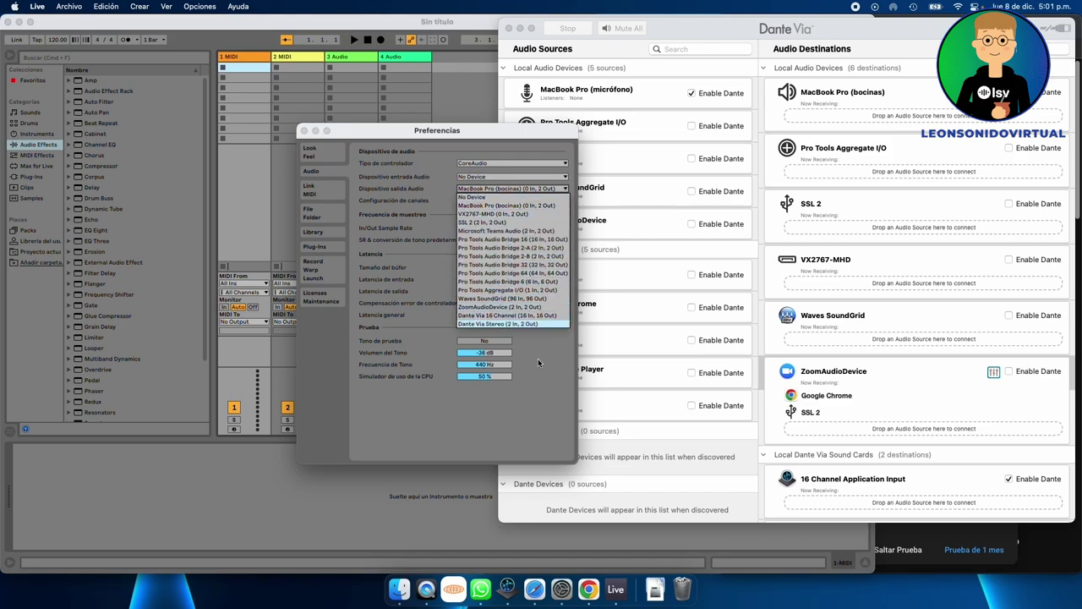
click(535, 359)
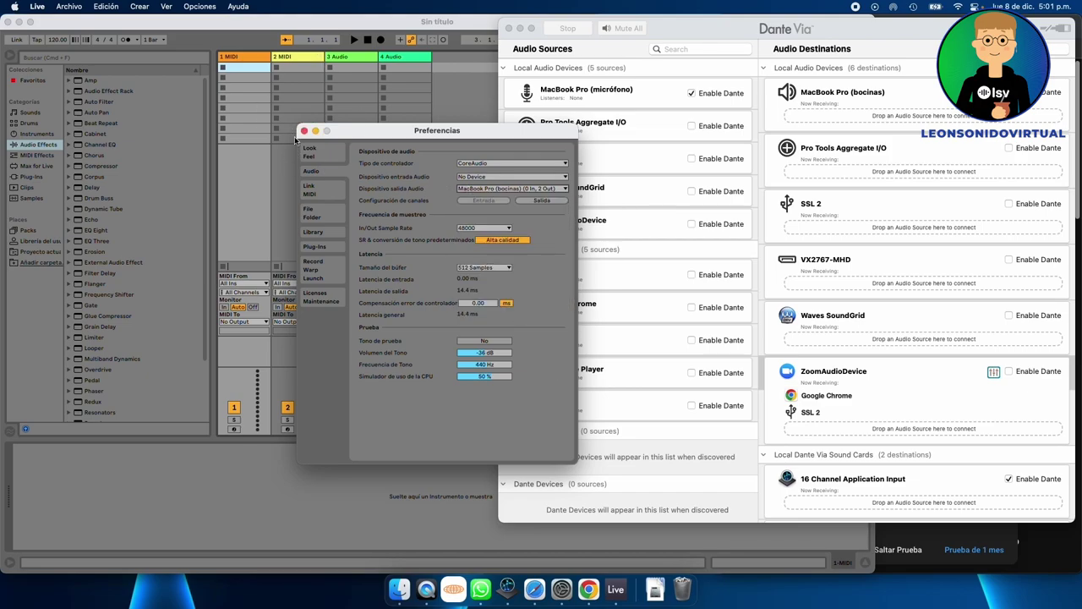
click(494, 190)
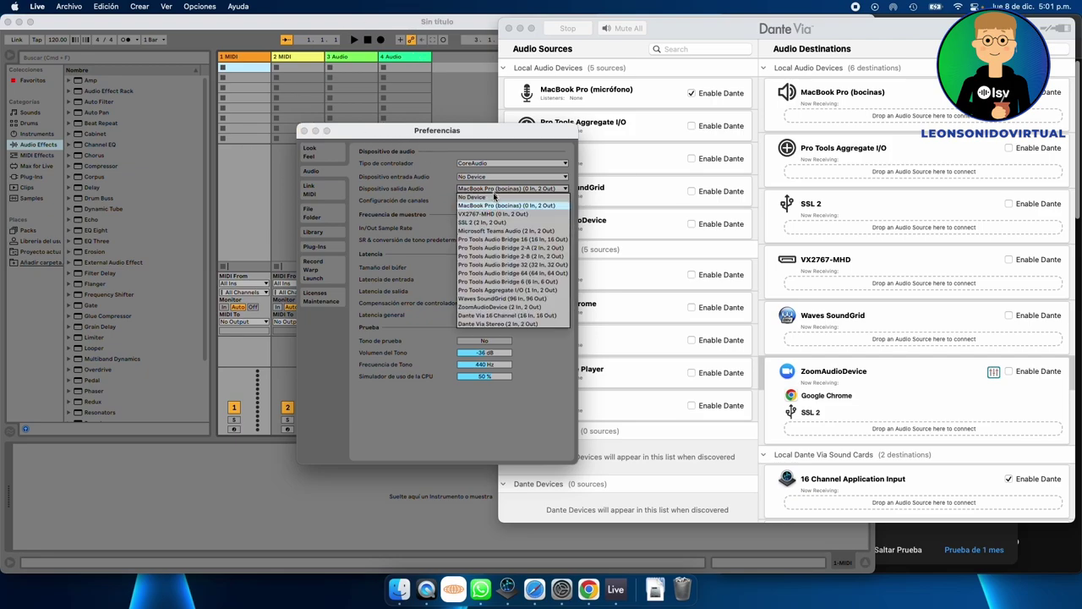
click(481, 324)
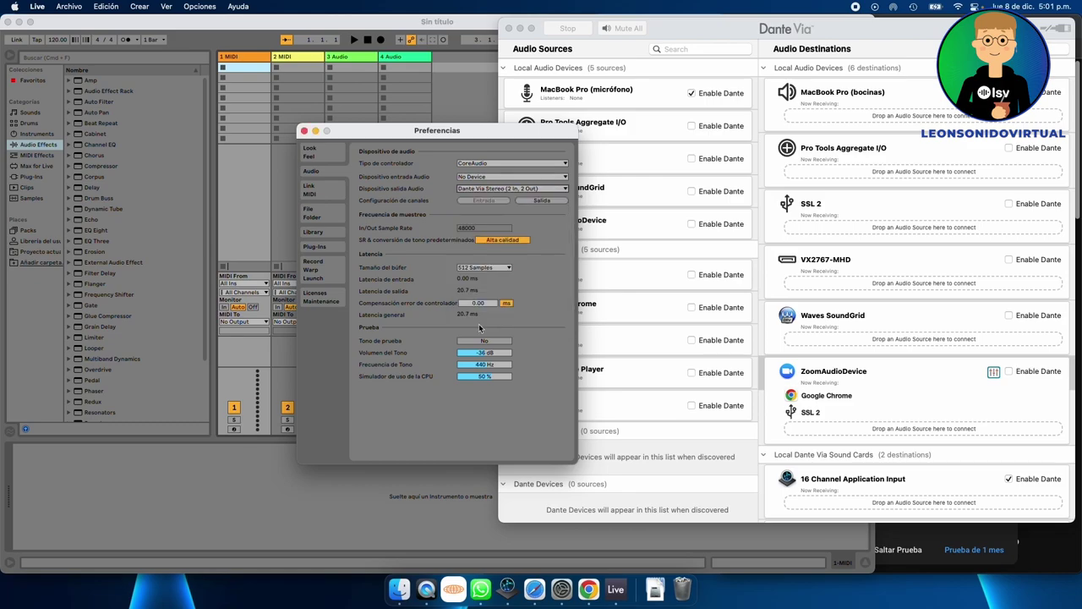
Move Live's Preferences window clear of the Dante Via window so both can be seen together.
click(592, 306)
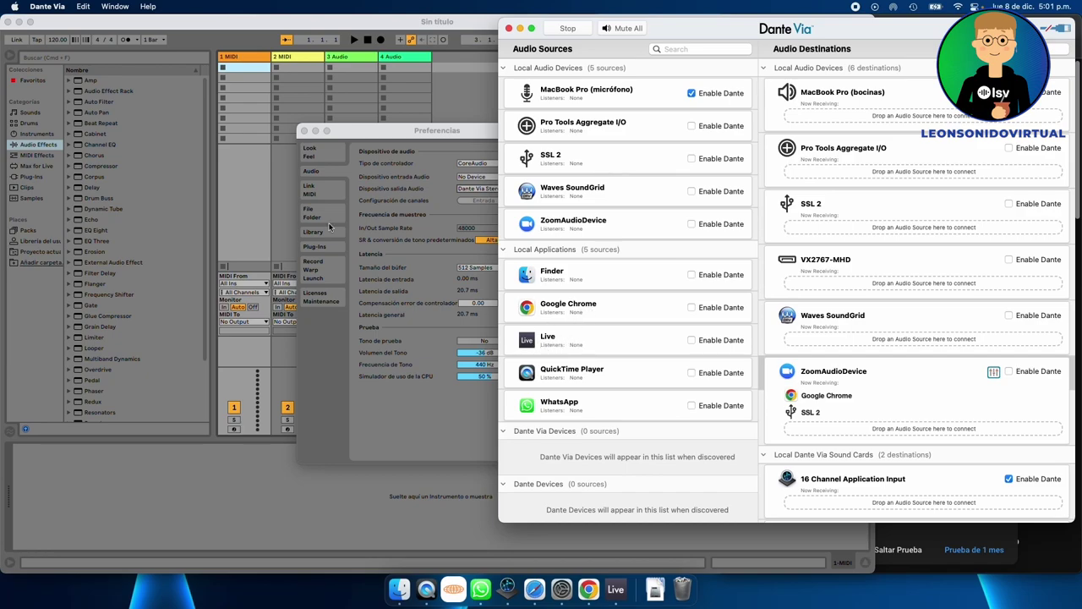
click(470, 140)
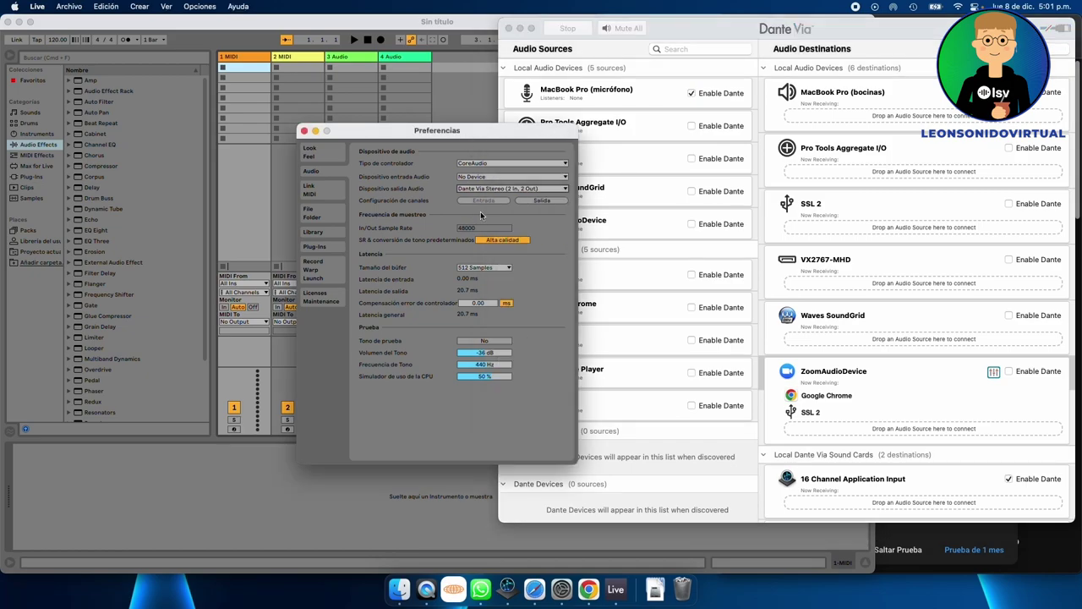
click(626, 213)
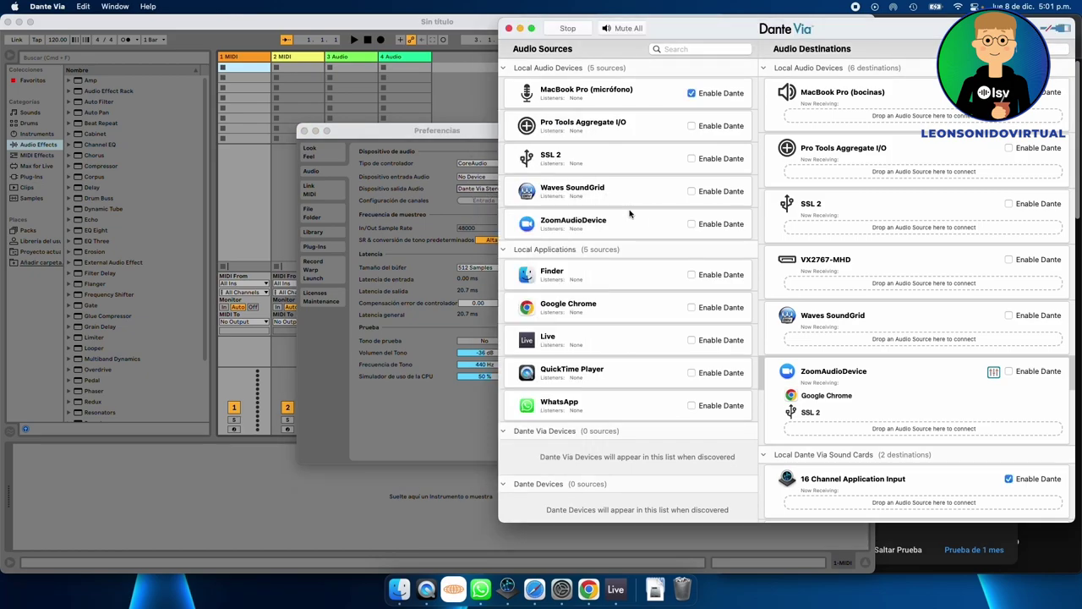
drag(442, 133, 300, 105)
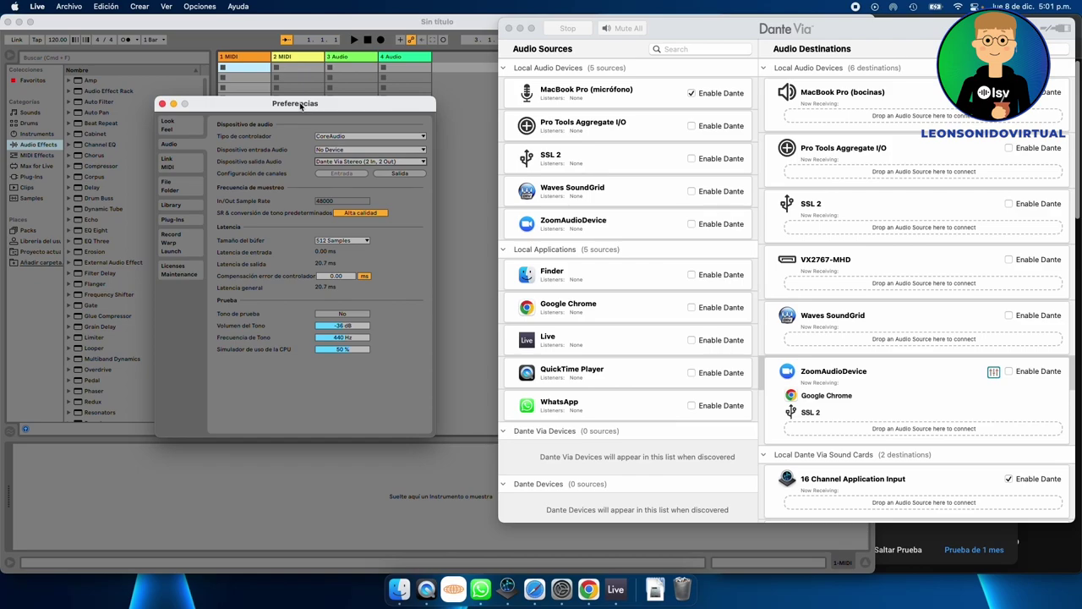
drag(300, 106, 323, 94)
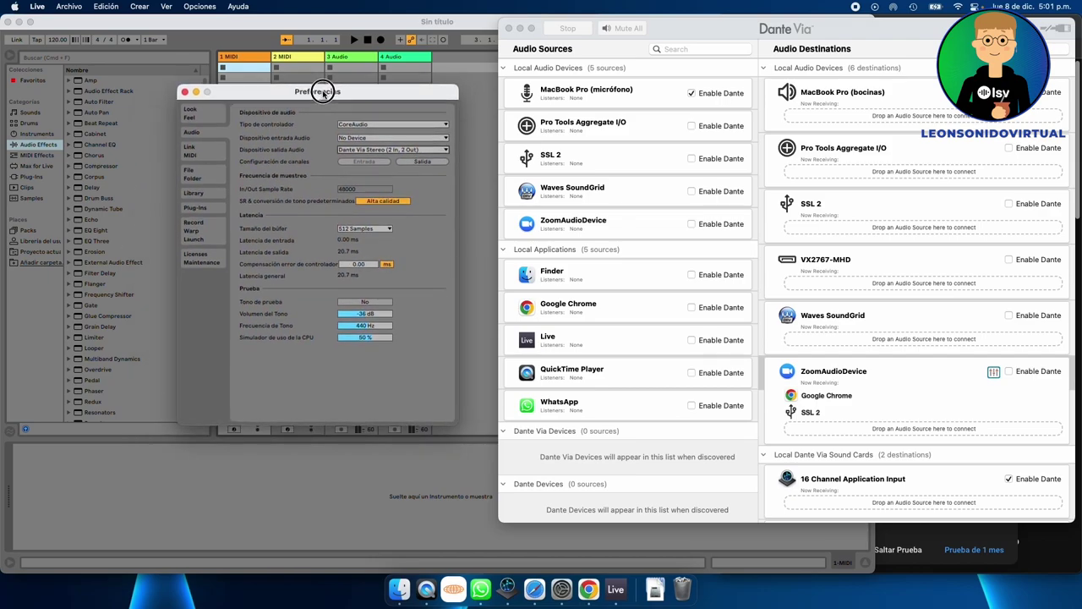
Look over Dante Via's audio destinations and the Google Meet call in Chrome, including the Local Dante Via Sound Cards.
scroll(891, 347, down, 3)
scroll(891, 347, up, 3)
scroll(881, 341, down, 2)
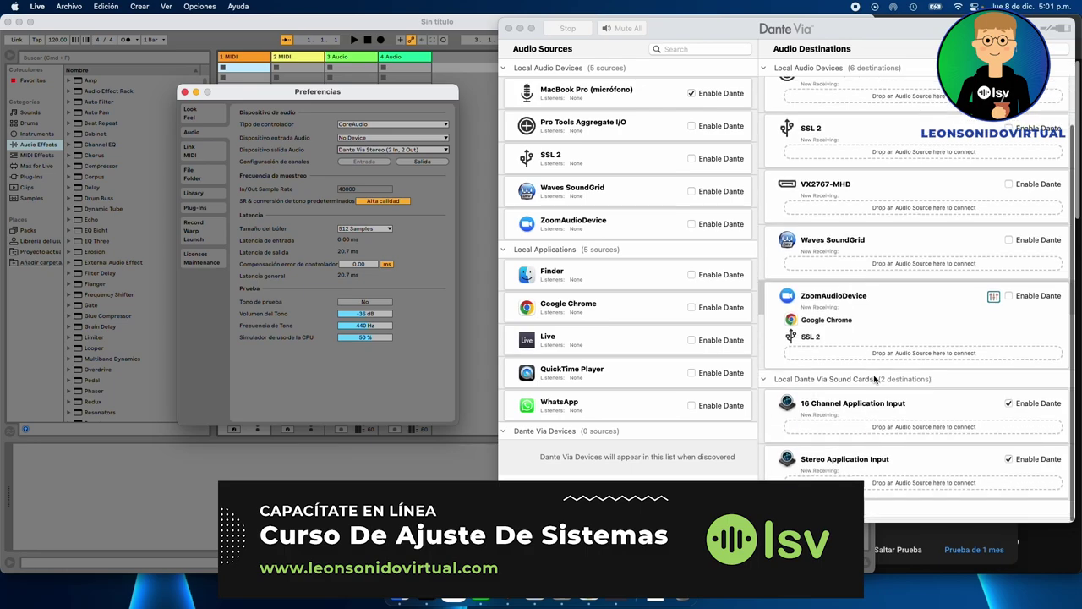
key(super+Tab)
click(972, 360)
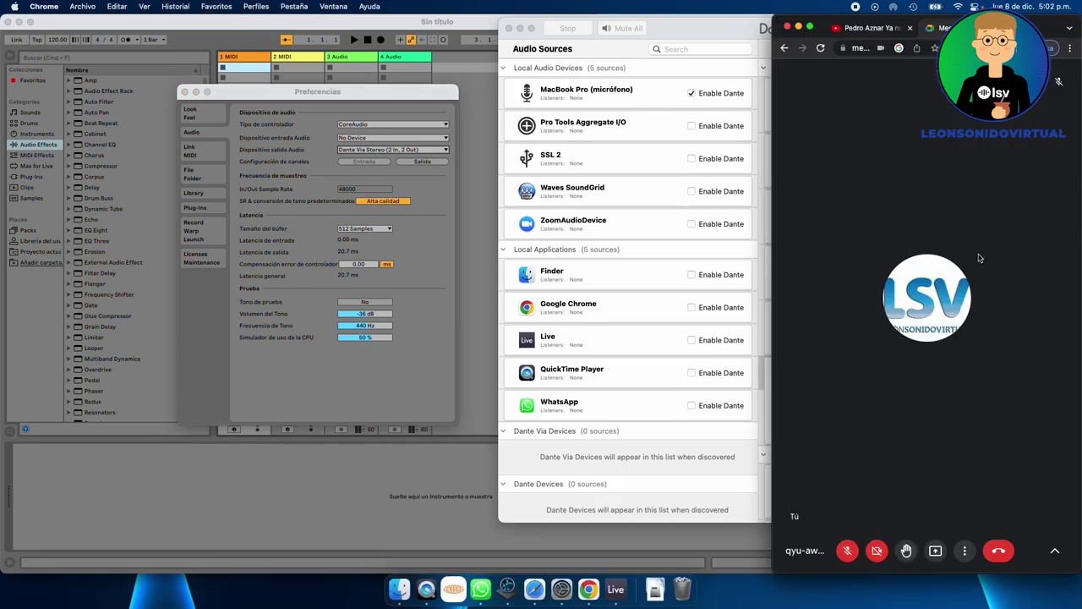
click(725, 30)
scroll(816, 378, down, 3)
scroll(846, 338, up, 3)
scroll(858, 225, down, 2)
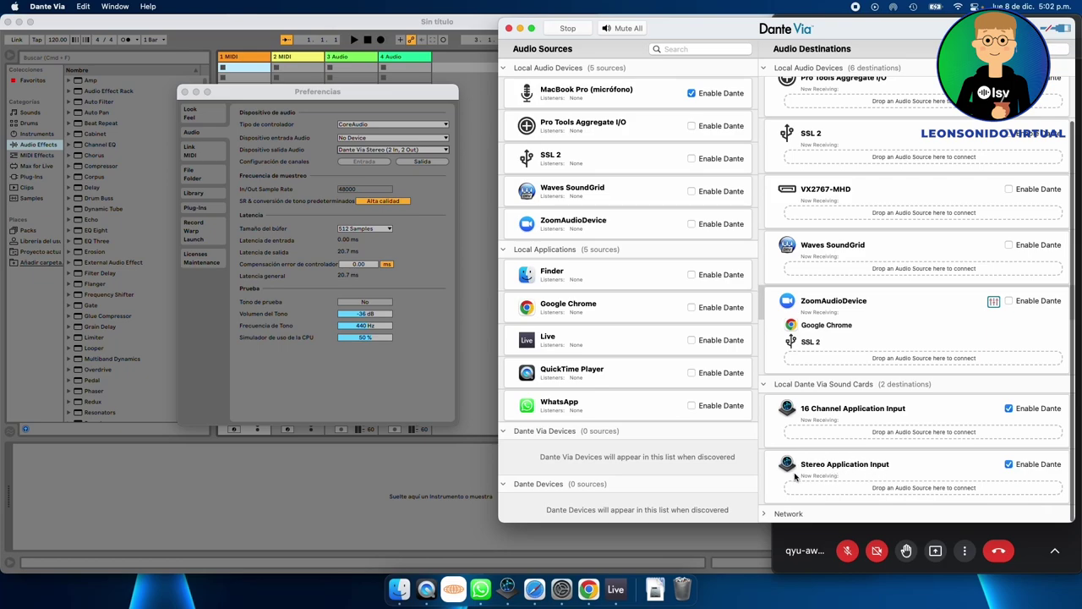
Route the SSL 2 and MacBook Pro (micrófono) sources to the Stereo Application Input.
drag(552, 166, 851, 488)
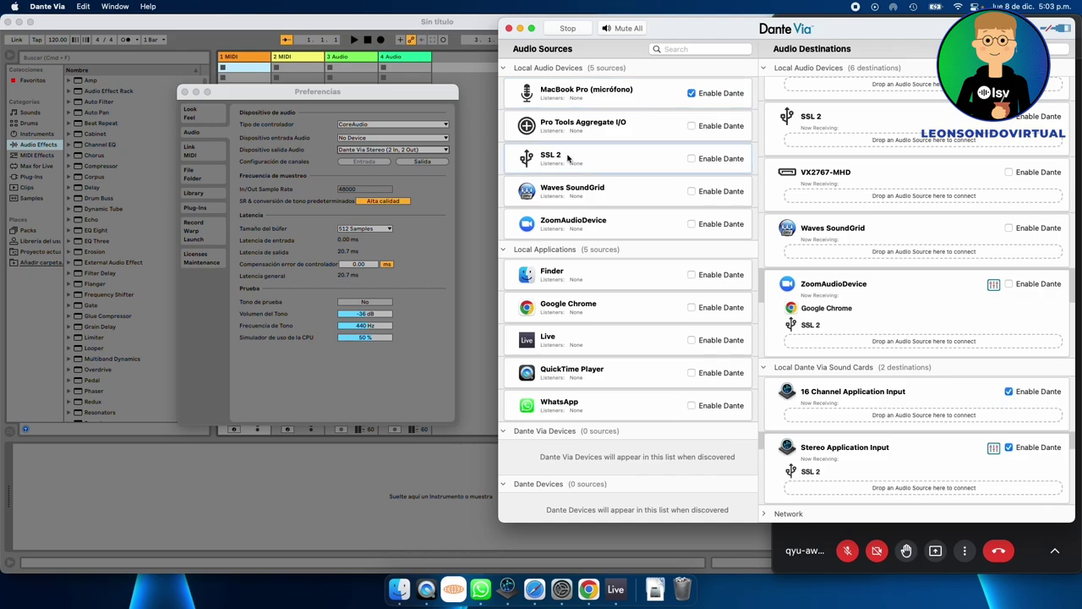
drag(574, 103, 818, 484)
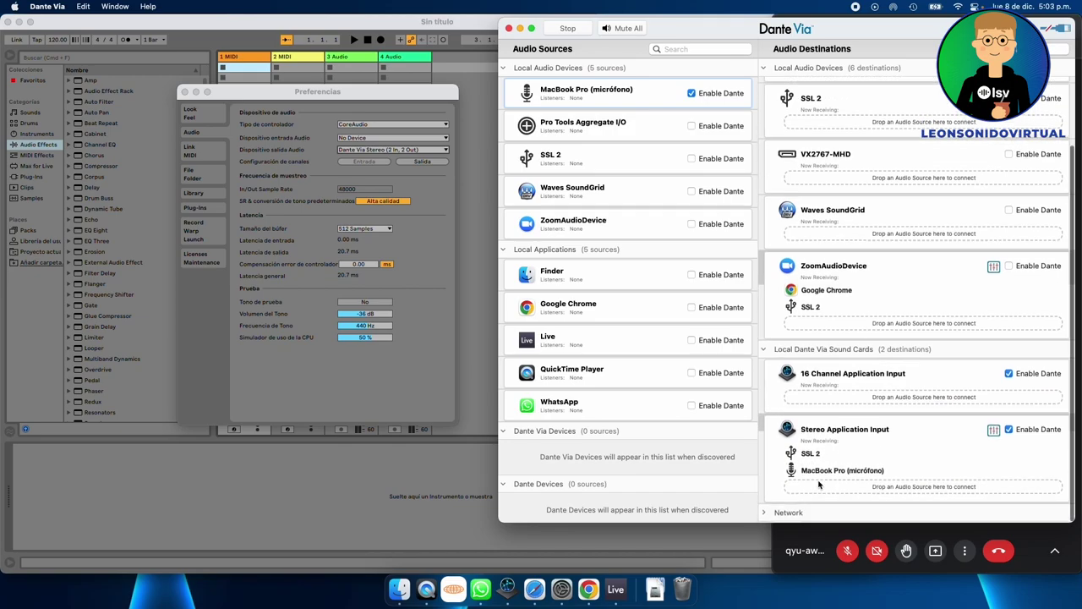
mouse_move(805, 457)
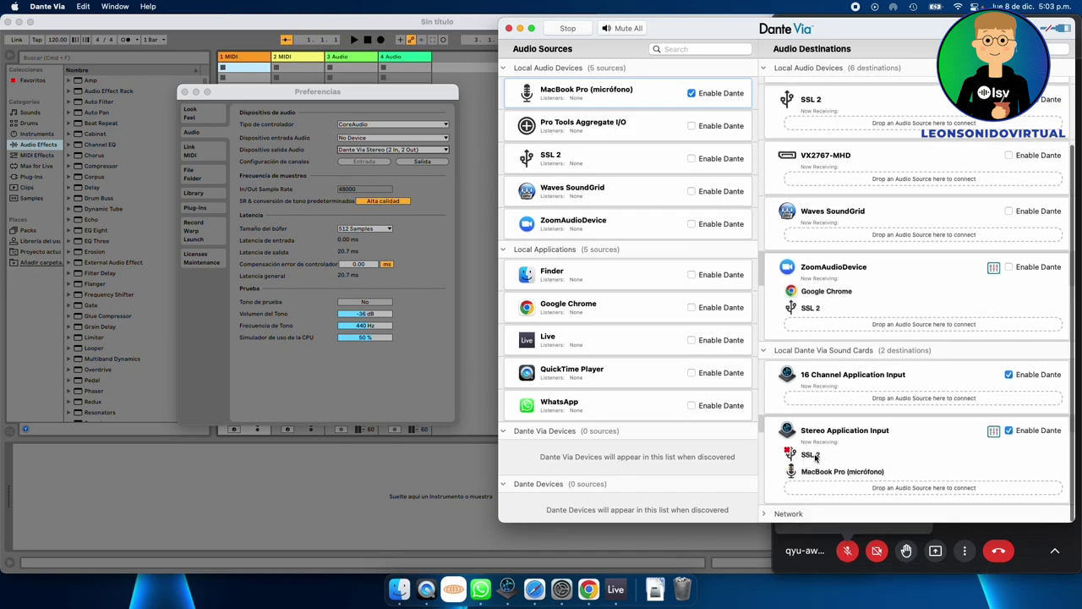
Try to route the SSL 2 source to the VX2767-MHD destination.
scroll(810, 312, up, 3)
scroll(820, 178, up, 1)
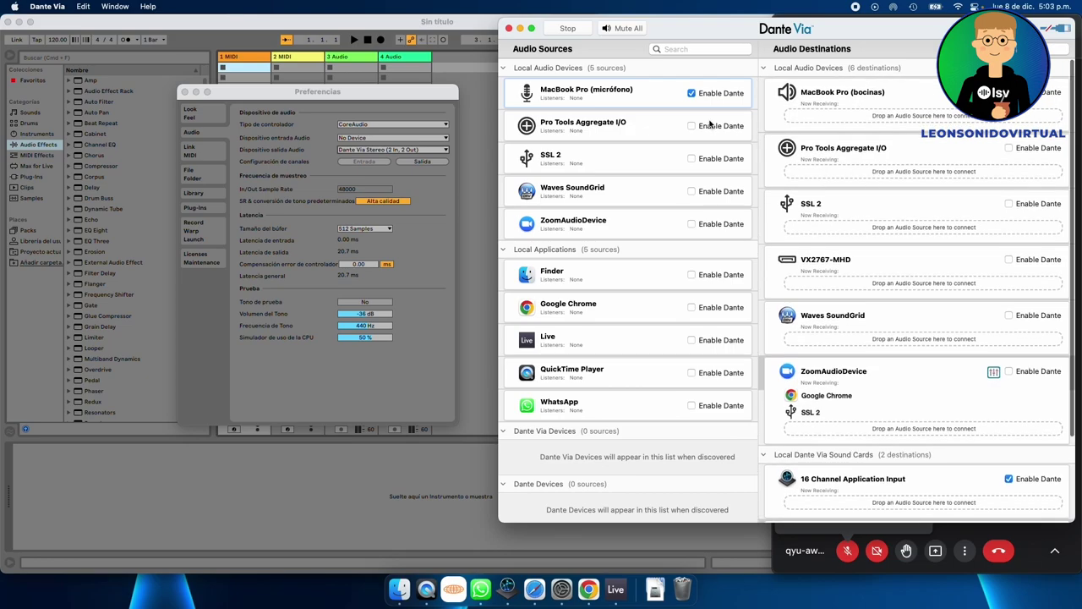
drag(591, 161, 903, 266)
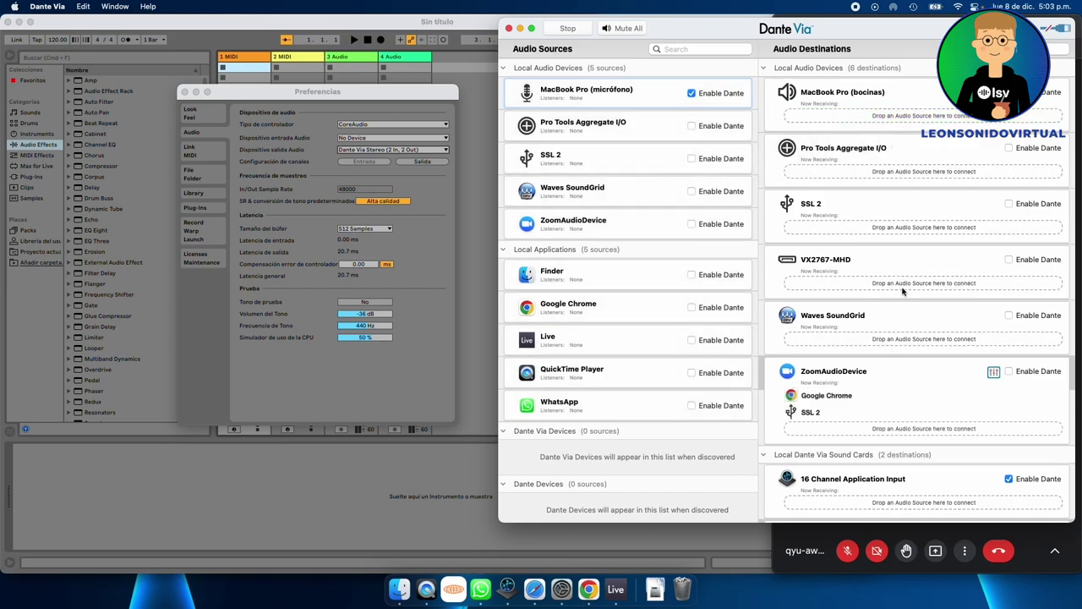
Connect Live, SSL 2 and MacBook Pro (micrófono) as sources of the Stereo Application Input sound card.
scroll(903, 271, down, 3)
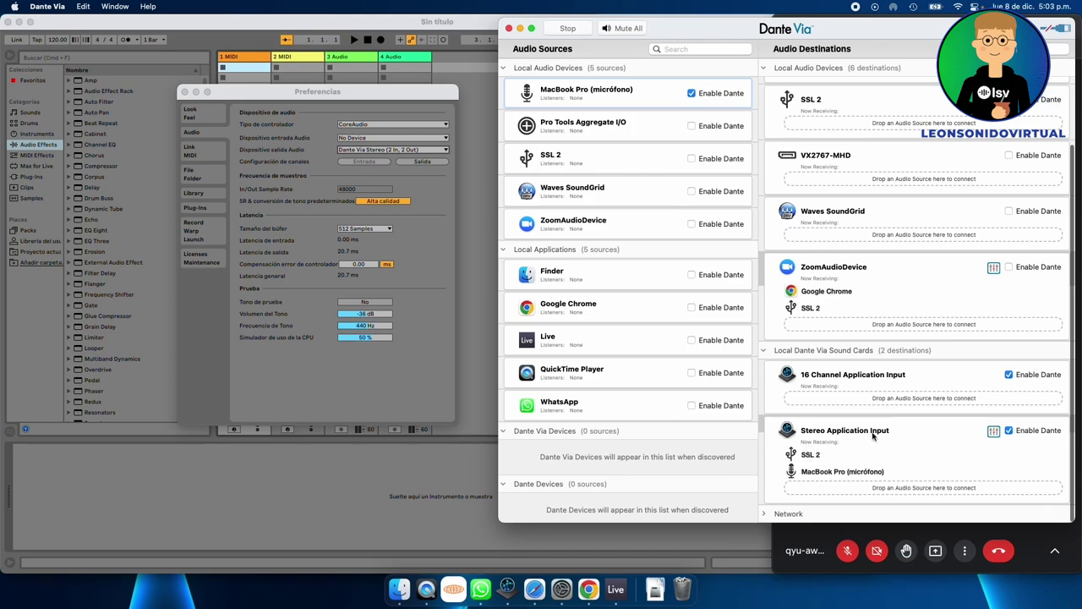
drag(586, 342, 824, 463)
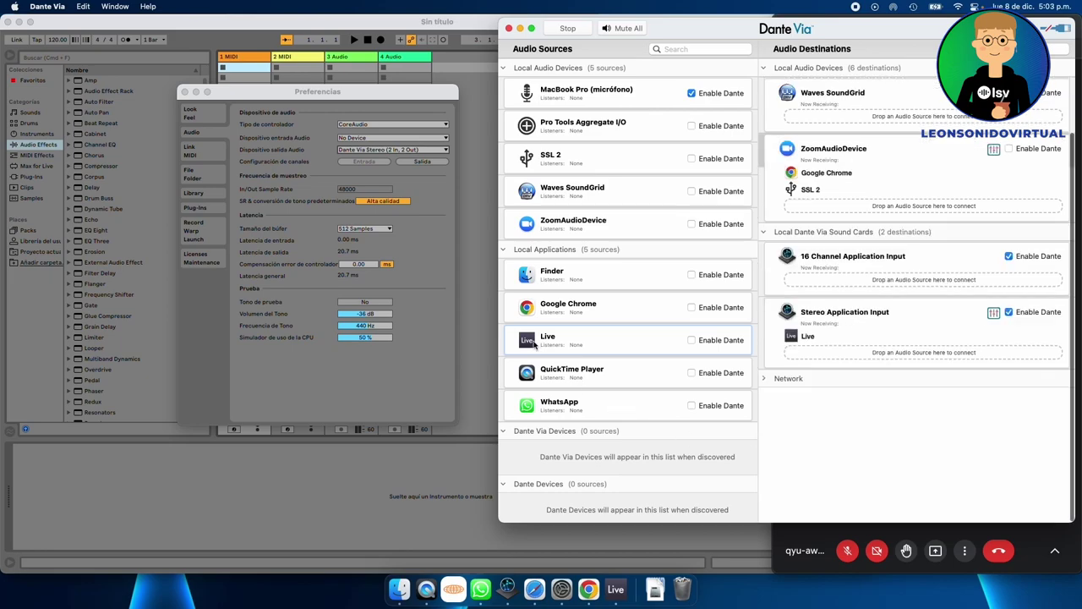
scroll(560, 195, up, 1)
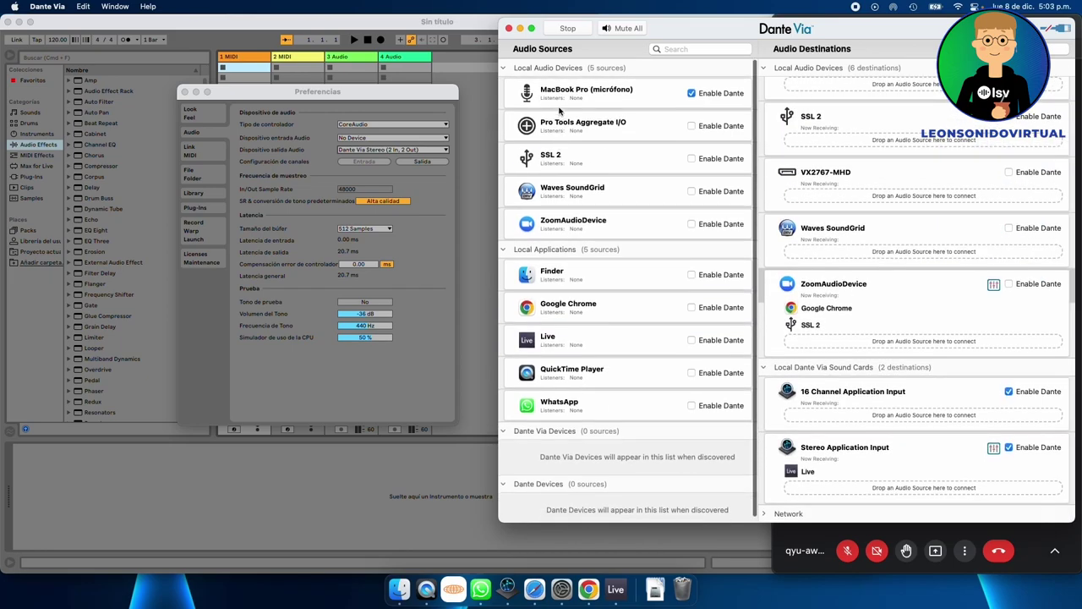
drag(558, 157, 861, 489)
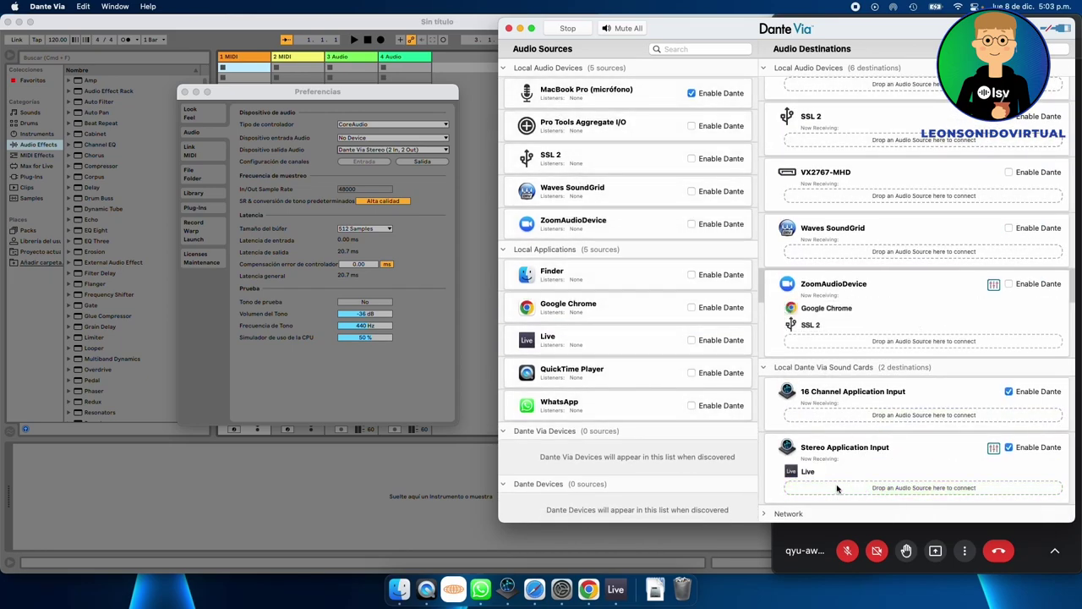
drag(579, 88, 840, 465)
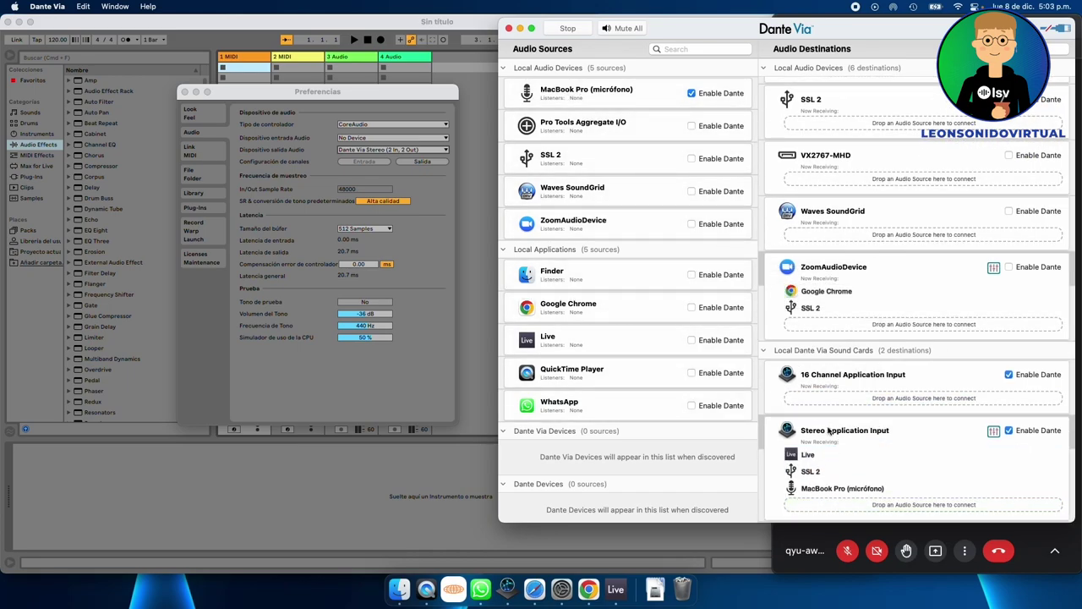
scroll(831, 432, down, 1)
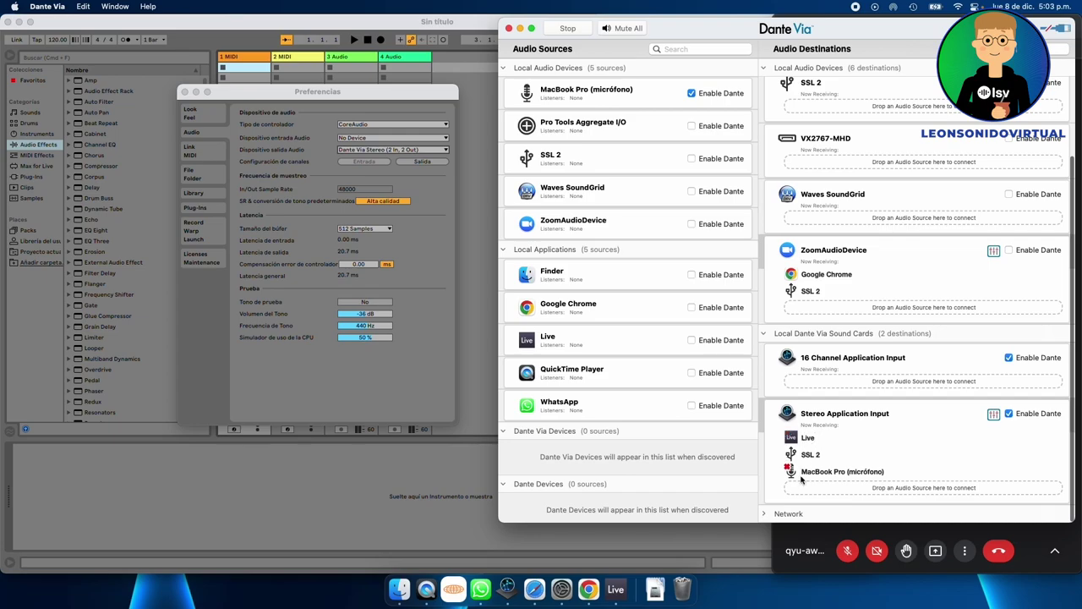
Add Google Chrome as a source of the Stereo Application Input and remove MacBook Pro (micrófono) from it.
drag(568, 310, 829, 486)
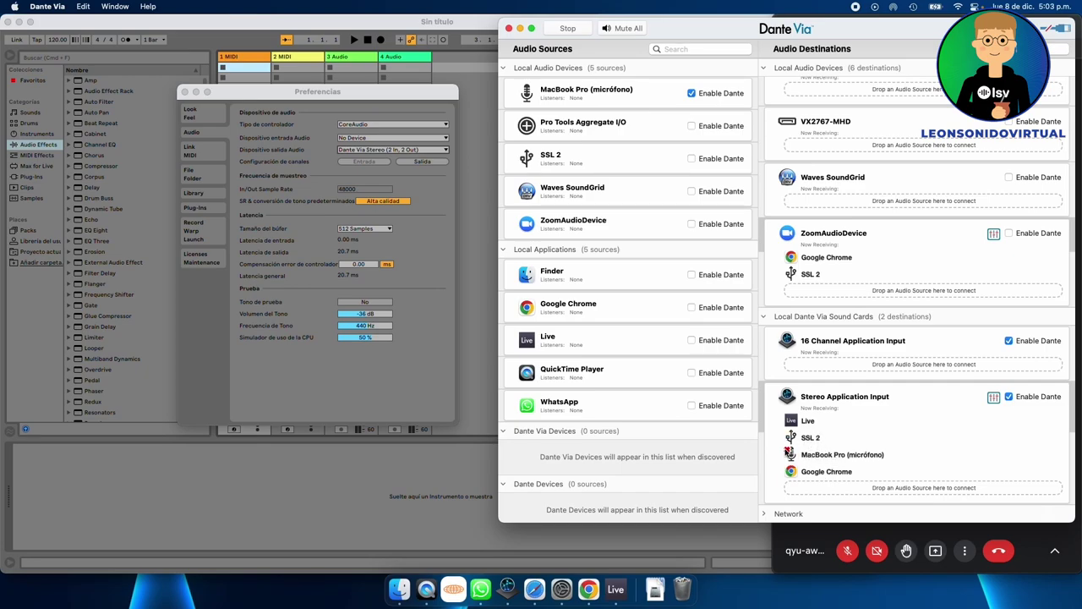
click(788, 452)
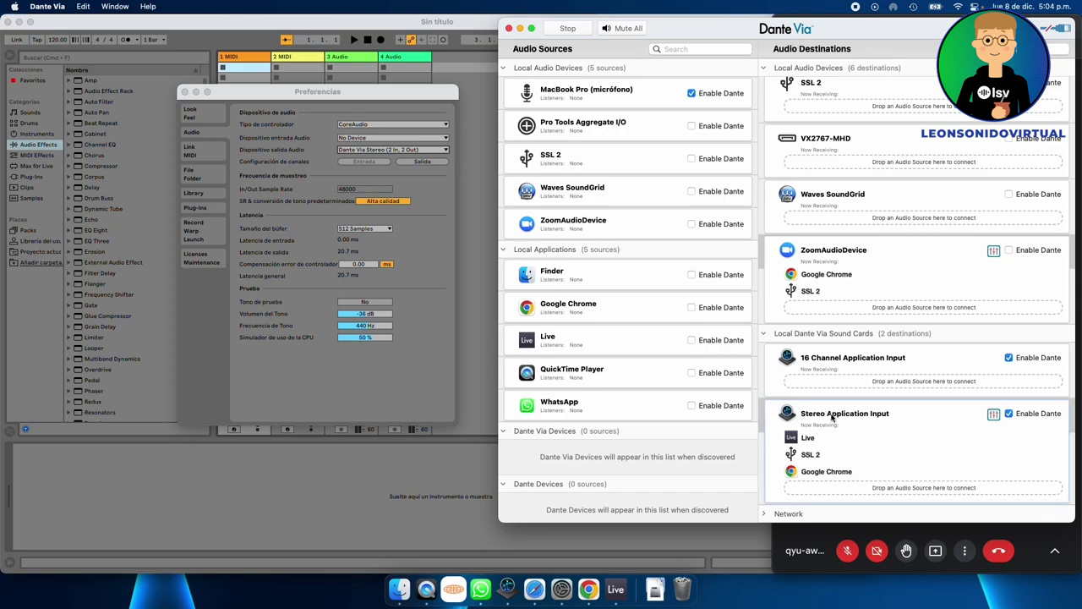
Switch to the Google Meet call in Chrome, open its audio settings and choose Dante Via Stereo (Virtual) as the microphone.
click(806, 534)
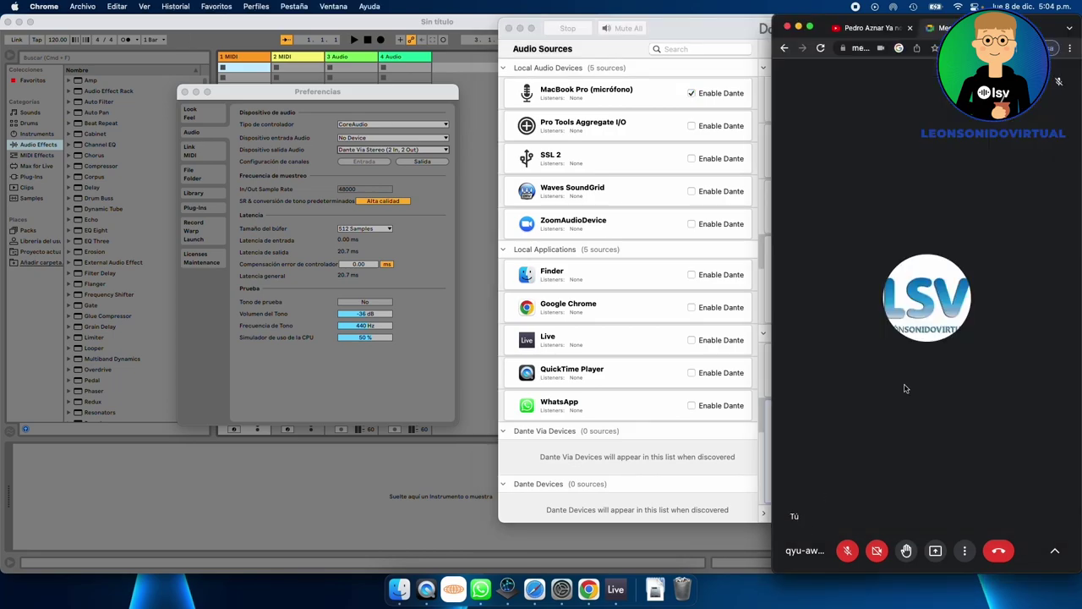
click(964, 551)
click(862, 516)
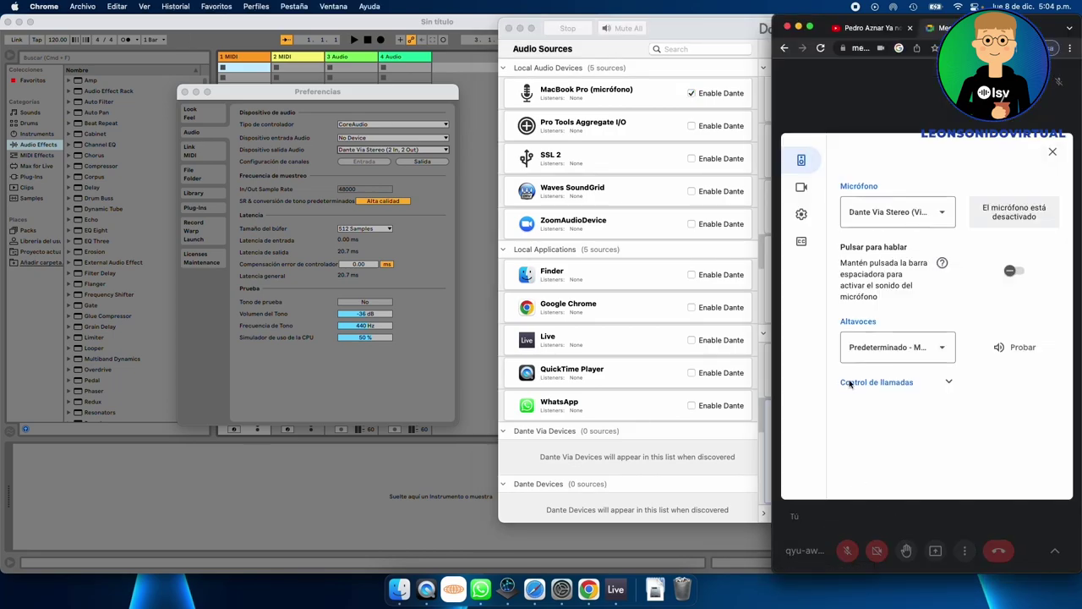
click(923, 213)
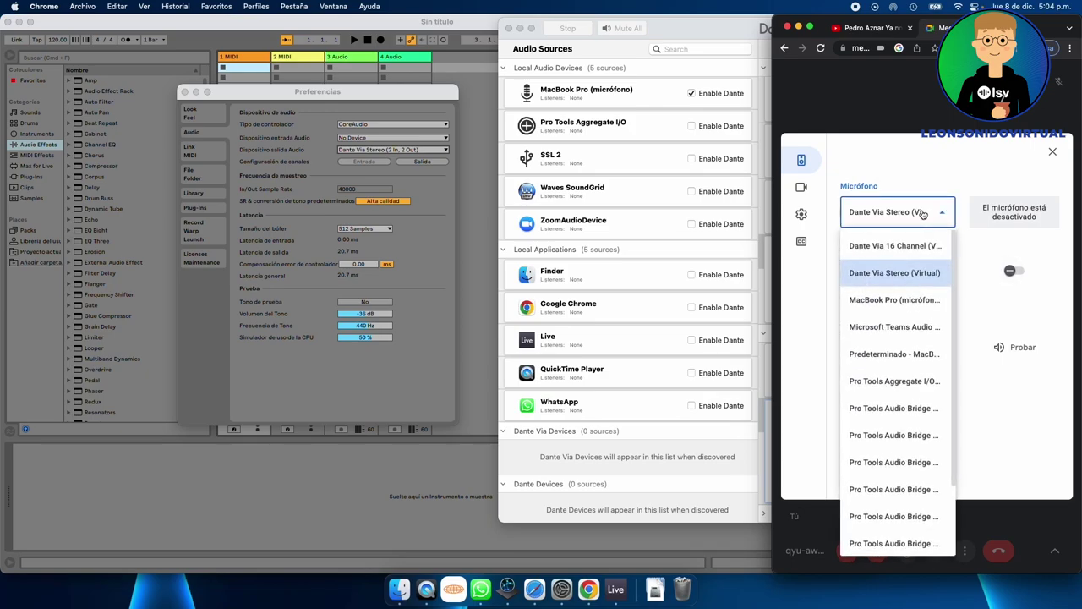
click(901, 275)
click(895, 223)
click(896, 245)
click(887, 206)
click(892, 272)
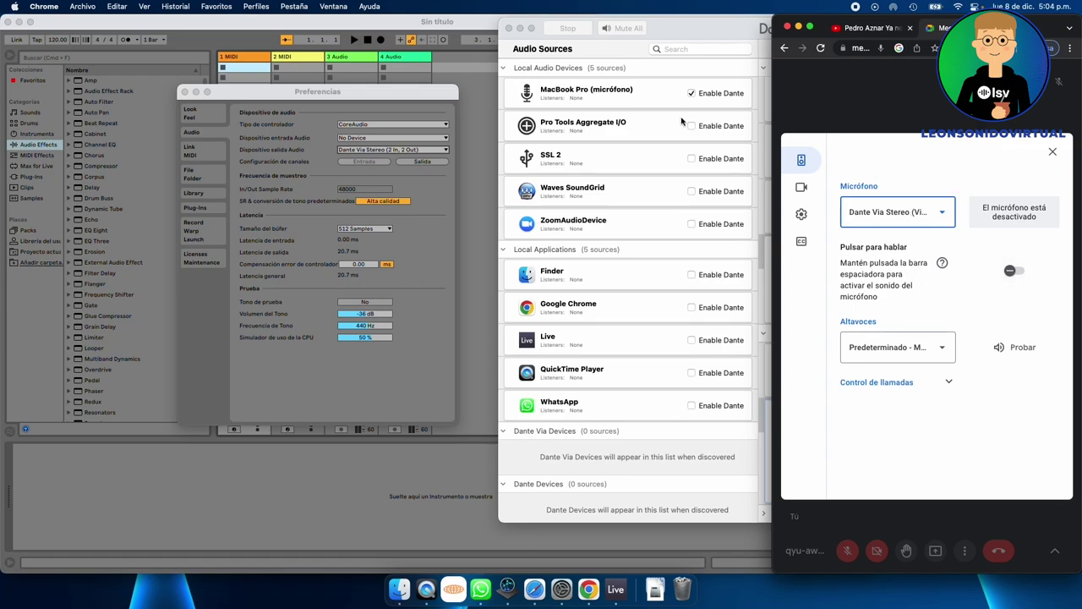
Check the Stereo Application Input's sources in Dante Via, and look through the speaker devices offered in Google Meet's audio settings.
click(705, 37)
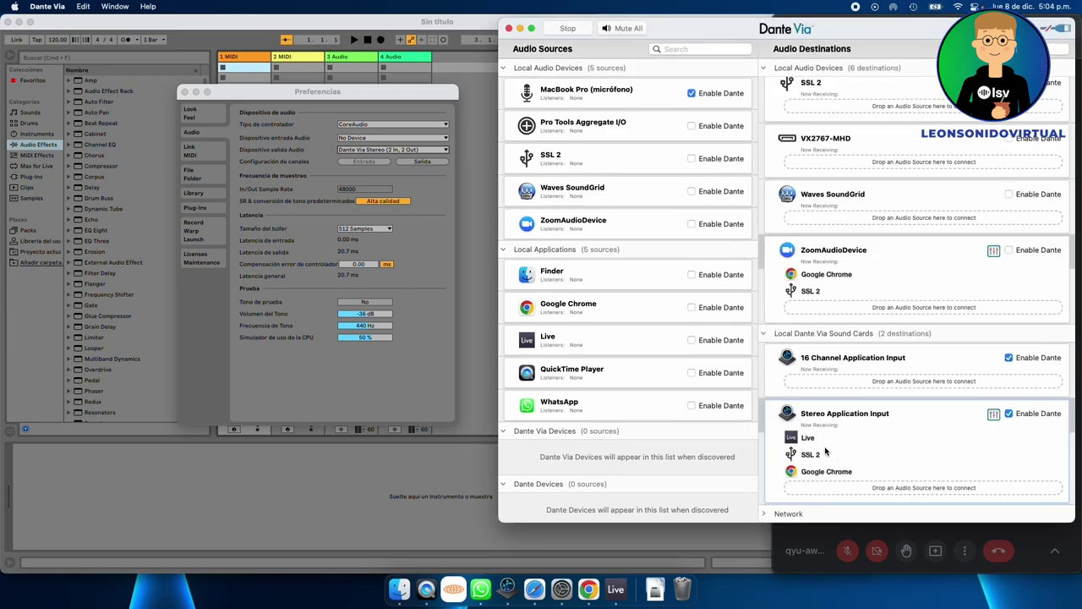
click(936, 531)
click(903, 347)
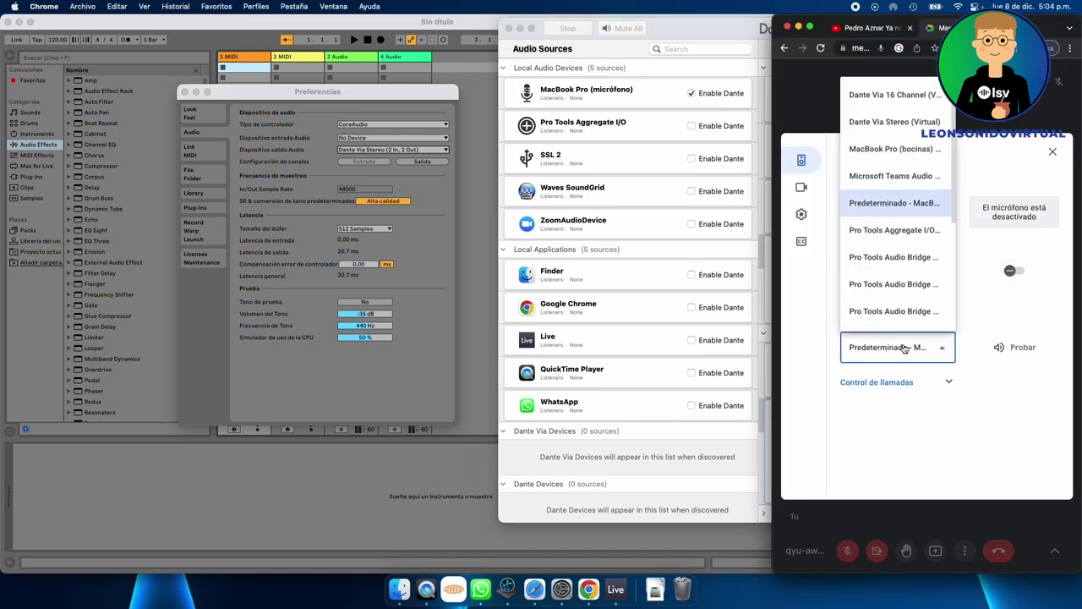
click(880, 349)
click(879, 350)
scroll(882, 199, down, 5)
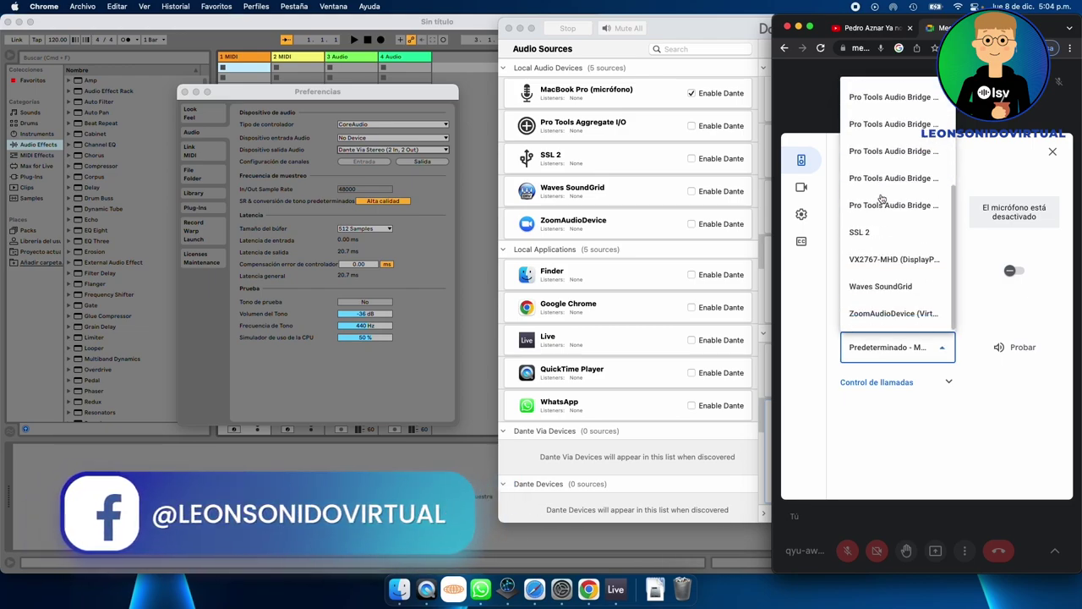
scroll(882, 199, up, 5)
click(925, 467)
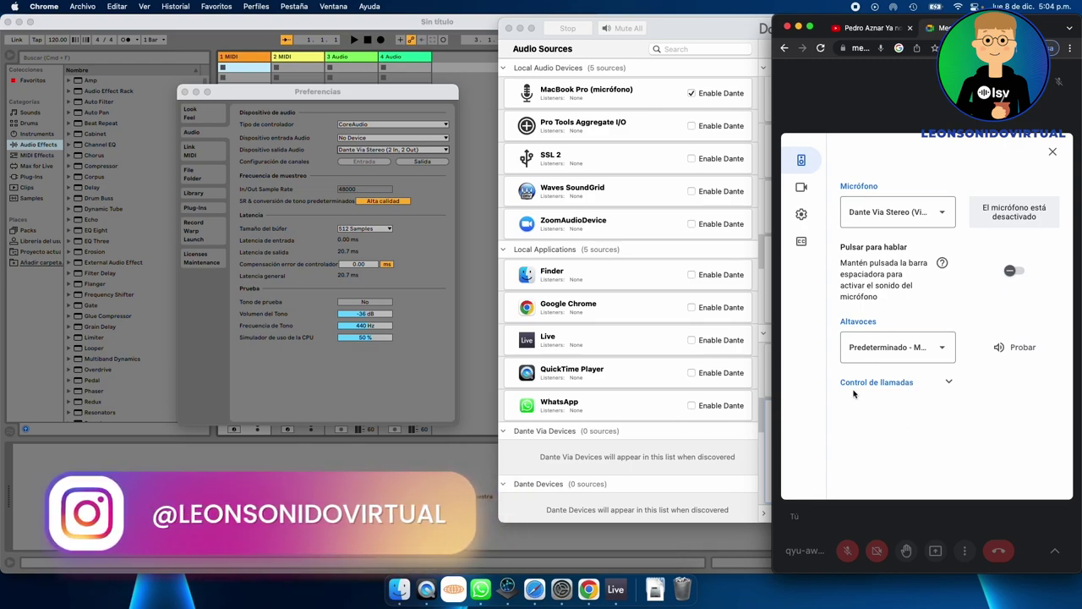
click(683, 240)
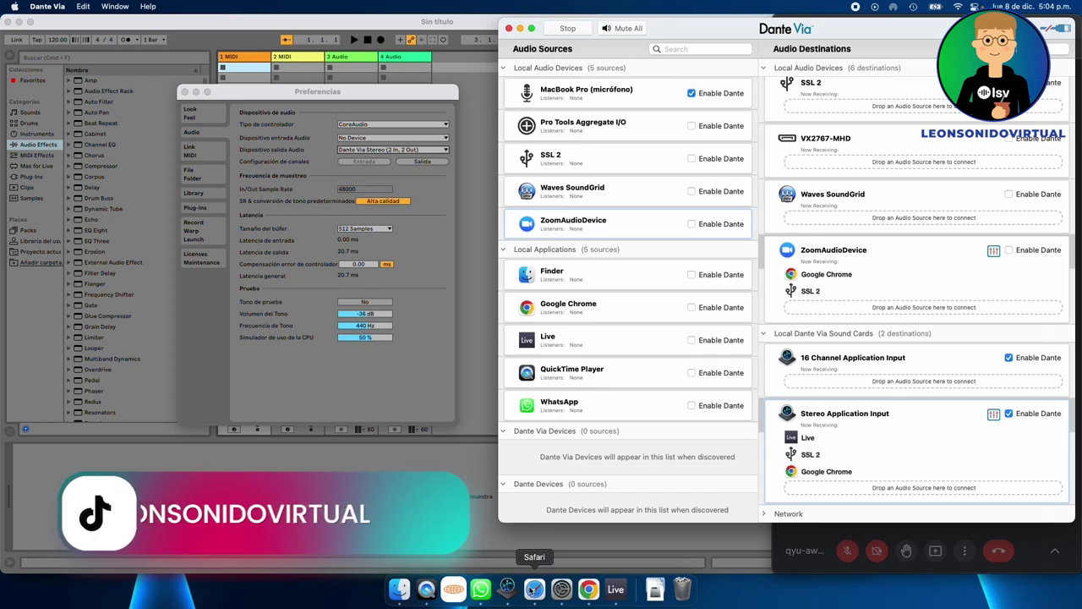
scroll(706, 345, down, 2)
scroll(706, 343, up, 3)
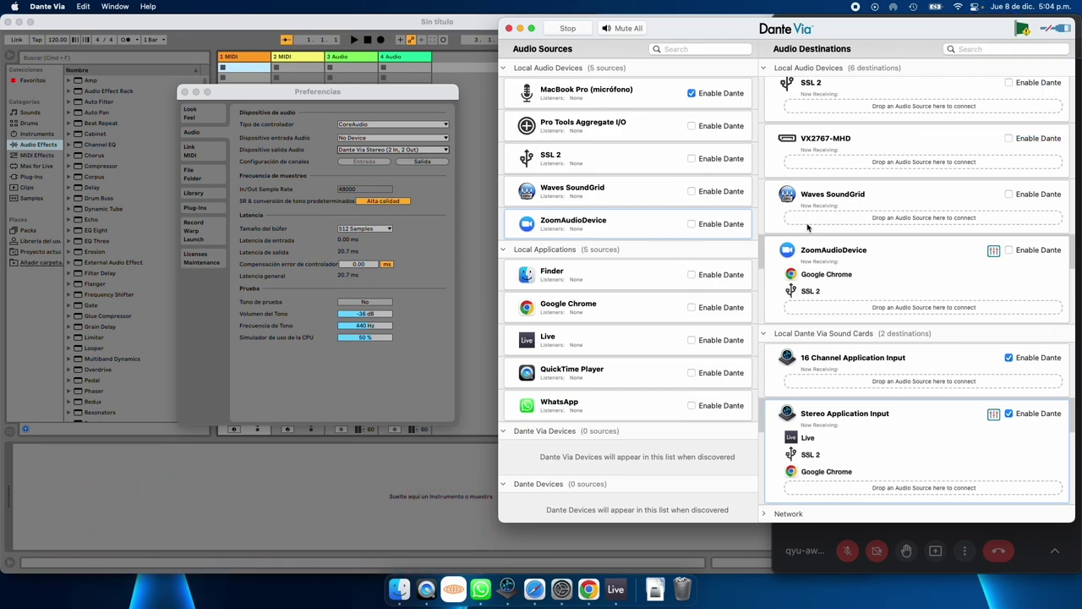
scroll(752, 353, up, 2)
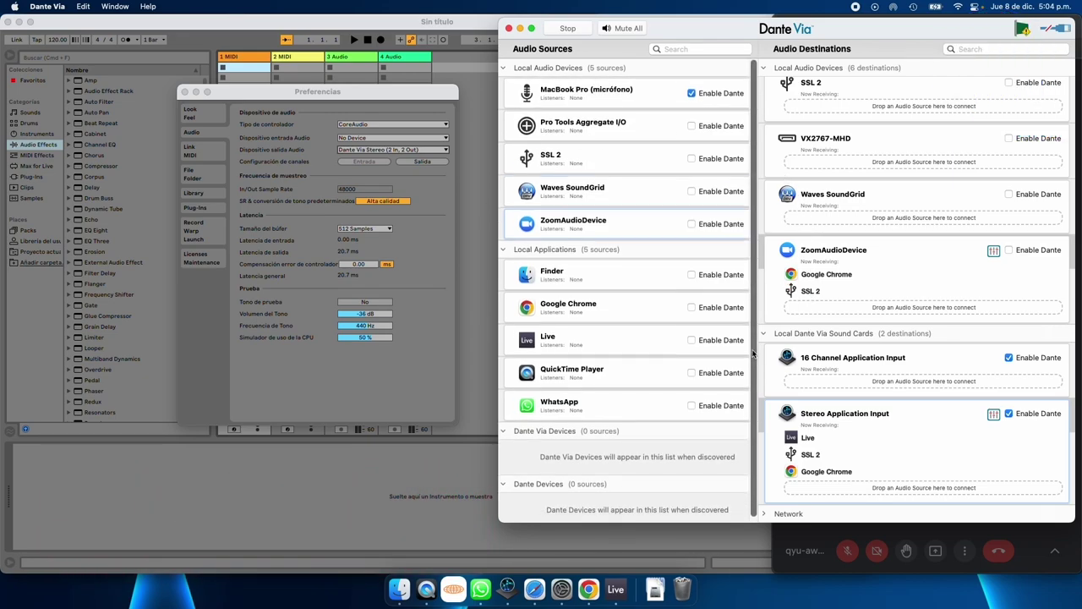
scroll(868, 353, up, 2)
scroll(868, 354, up, 1)
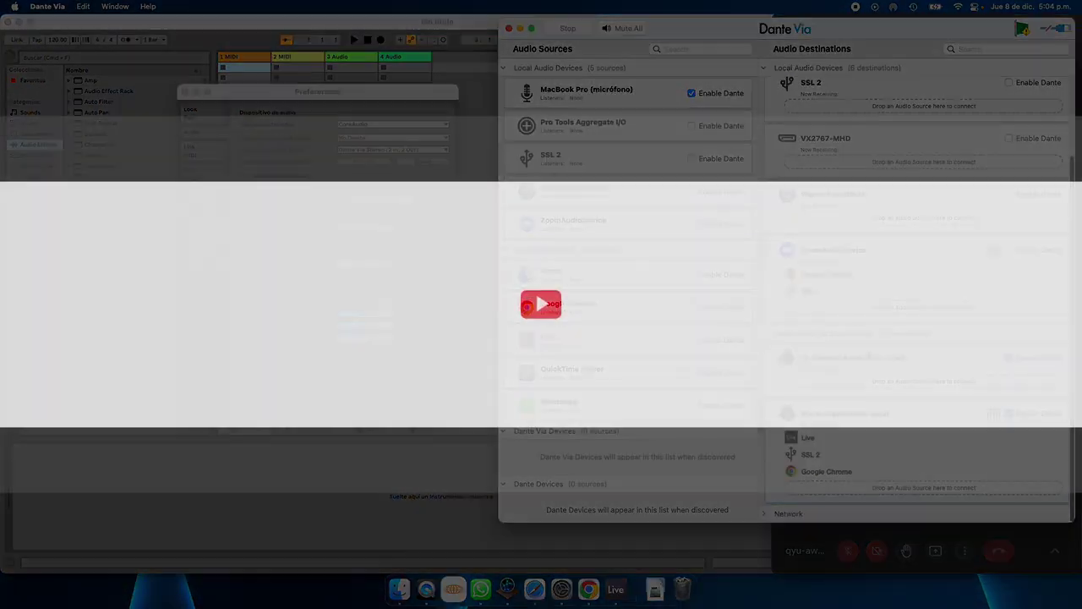